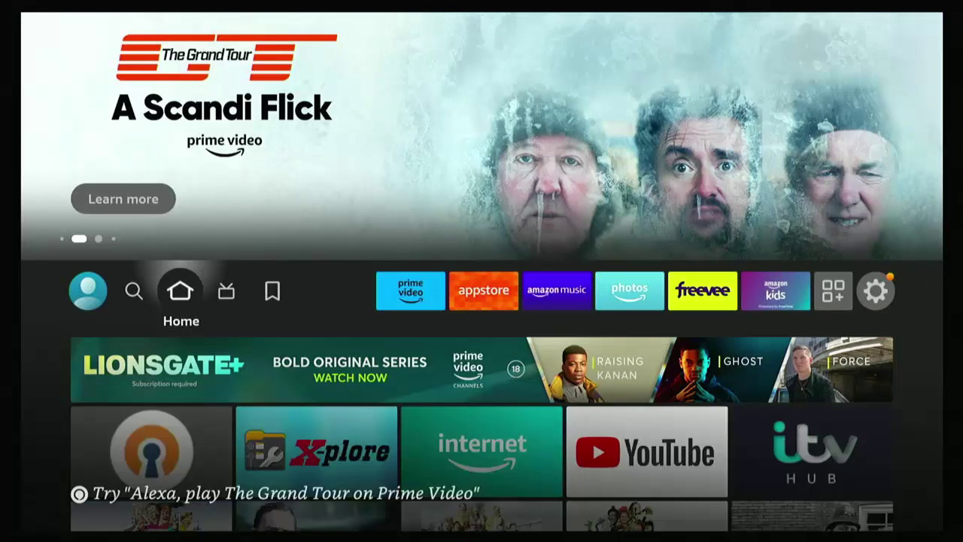
Open the Find page's search and enter the letter F
key(Left)
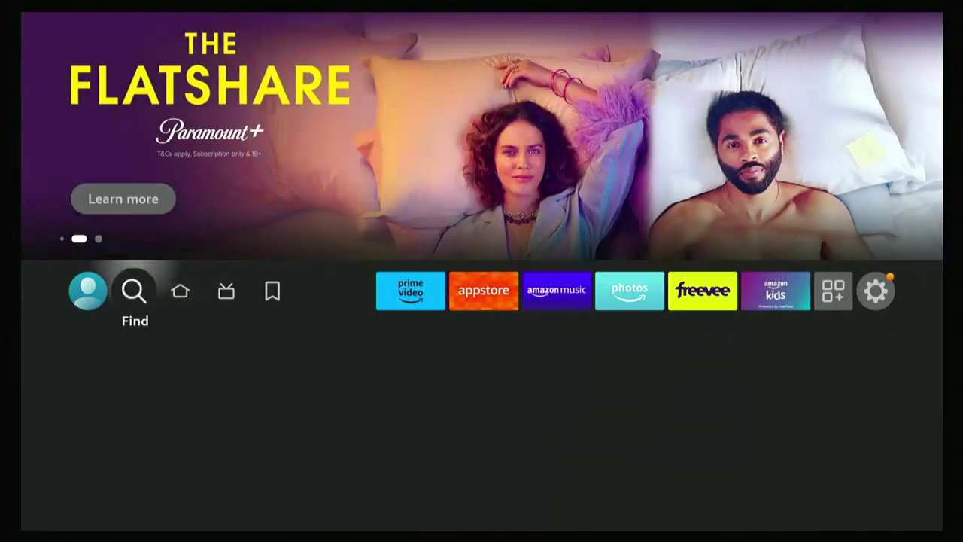
key(Down)
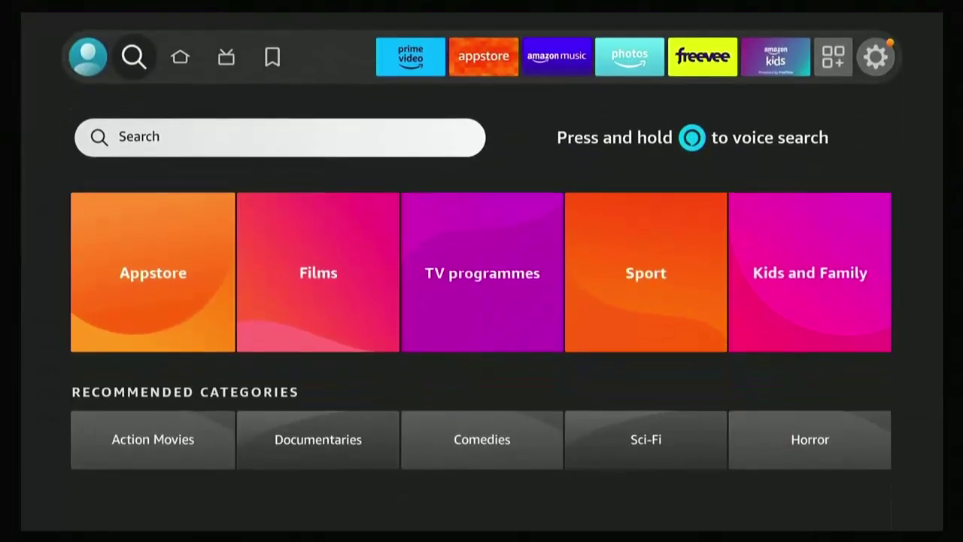
key(Return)
key(Right)
key(Right)
key(Right)
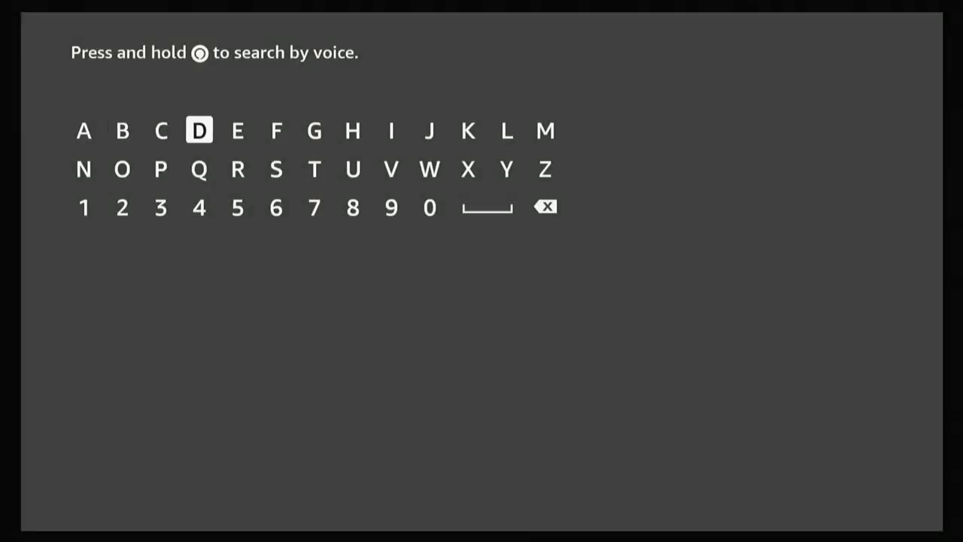
key(Right)
key(Right)
key(Right)
key(Left)
key(Return)
key(Left)
key(Left)
key(Left)
key(Left)
key(Left)
key(Left)
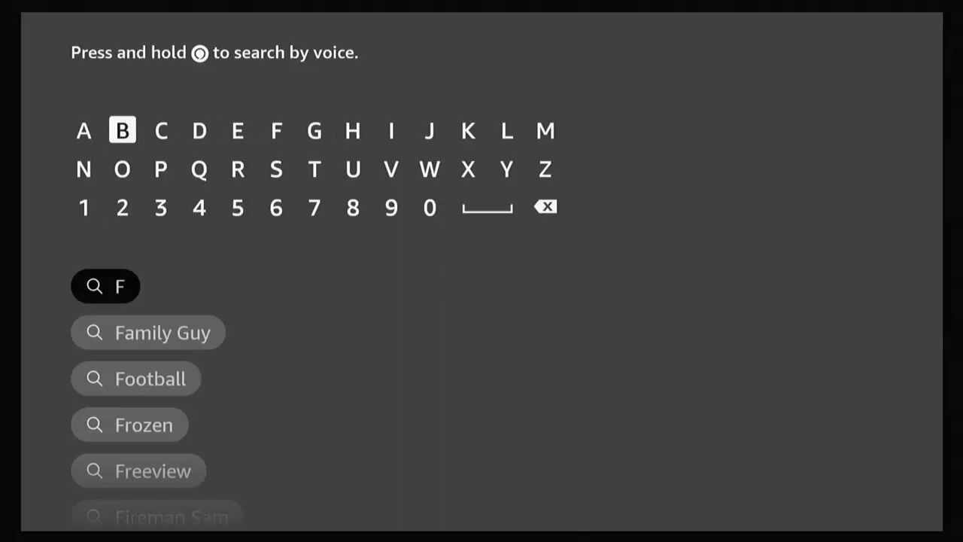
key(Return)
key(Down)
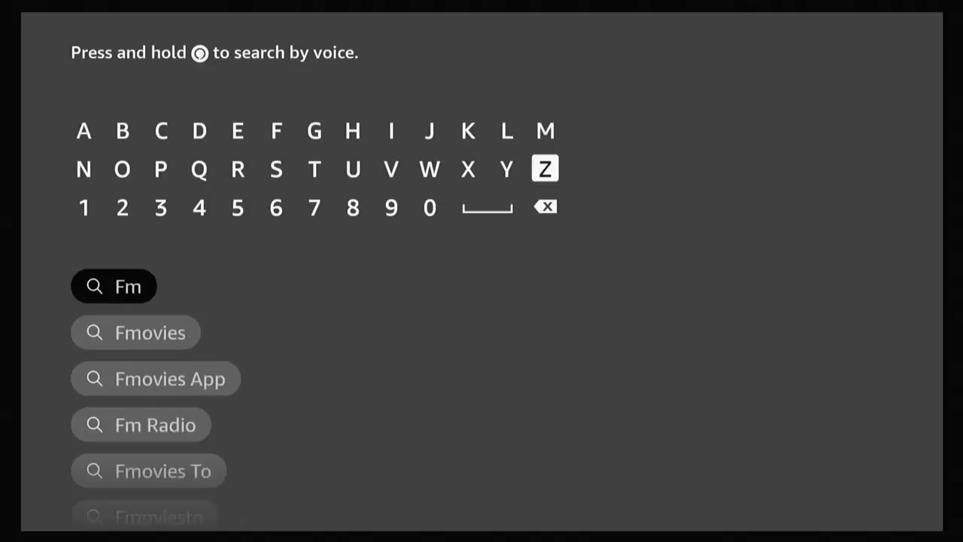
key(Down)
key(Return)
Complete the search text so that it reads Face
key(Up)
key(Up)
key(Right)
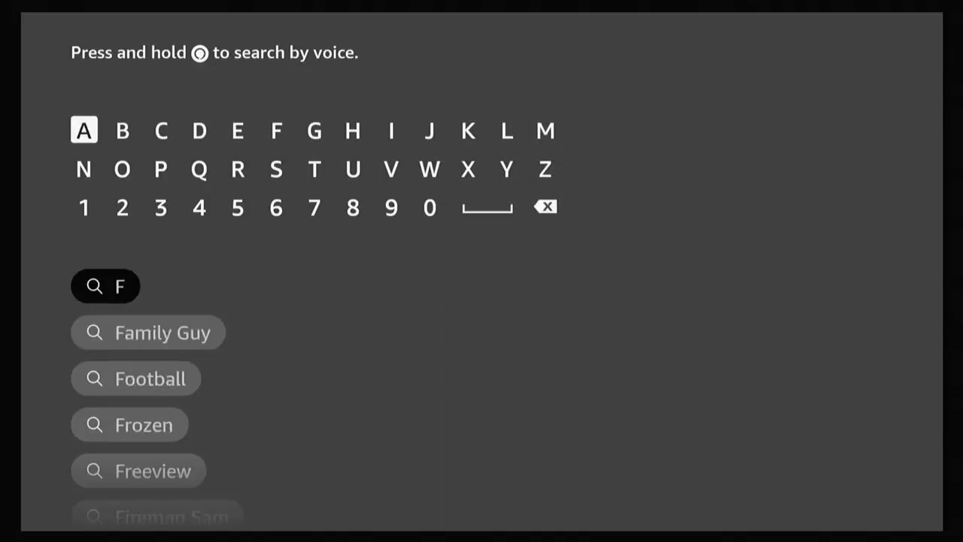
key(Return)
key(Right)
key(Right)
key(Return)
key(Right)
key(Right)
key(Return)
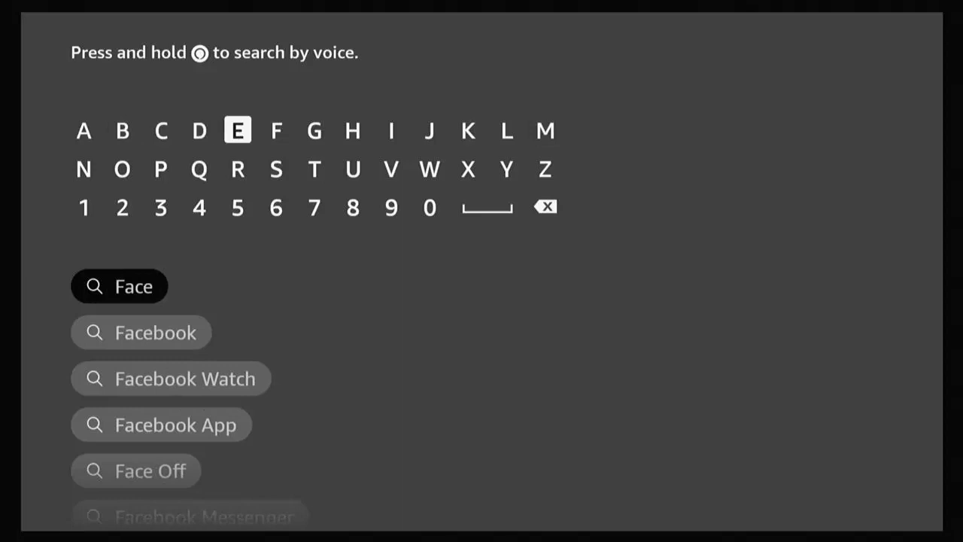
Search with the Facebook Watch suggestion and look through all rows of results for the app
key(Down)
key(Down)
key(Down)
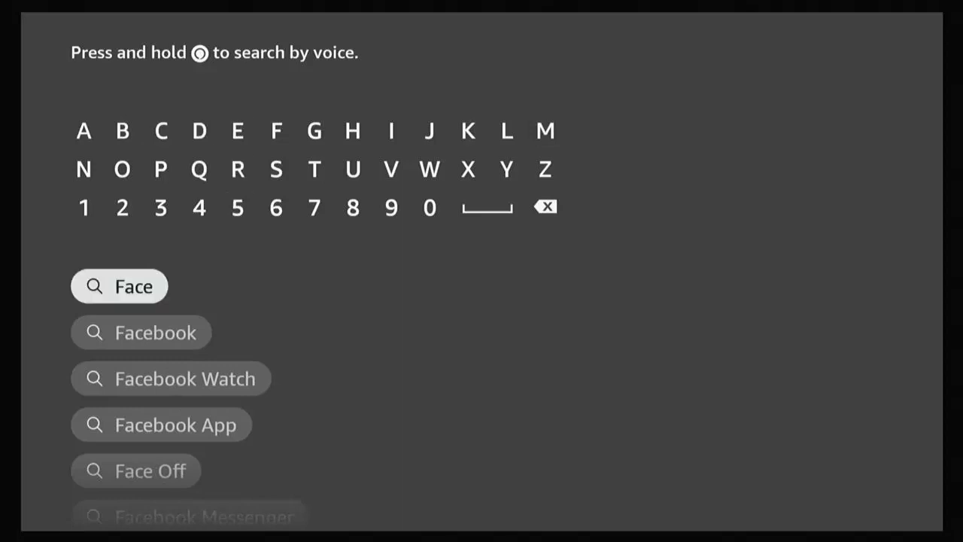
key(Down)
key(Down)
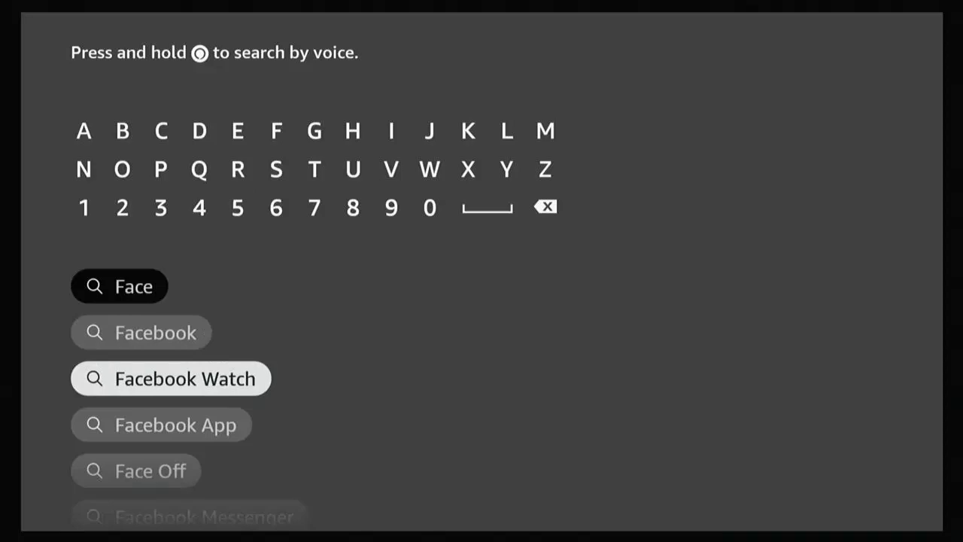
key(Return)
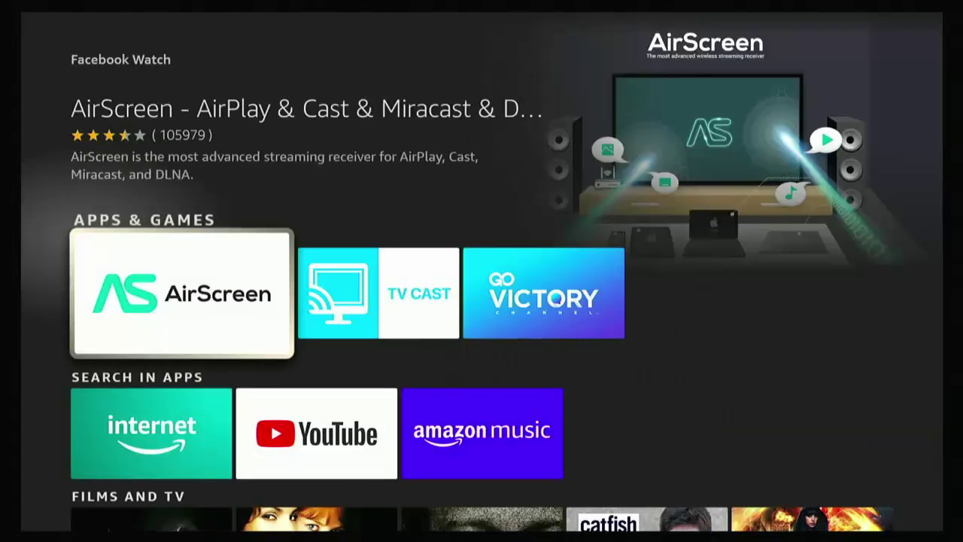
key(Down)
key(Down)
key(Down)
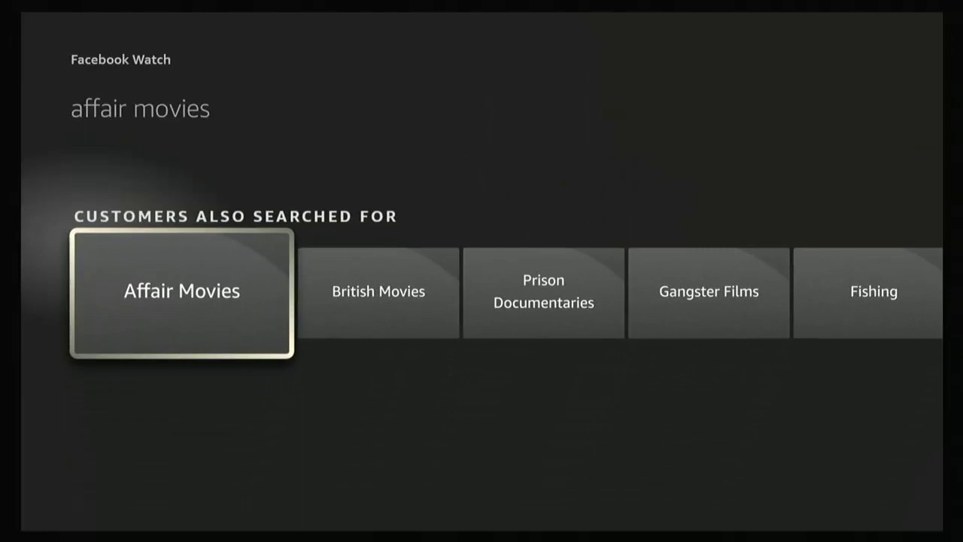
key(Up)
key(Up)
Search with the plain Facebook suggestion, look through its result rows and return to the suggestions
key(Up)
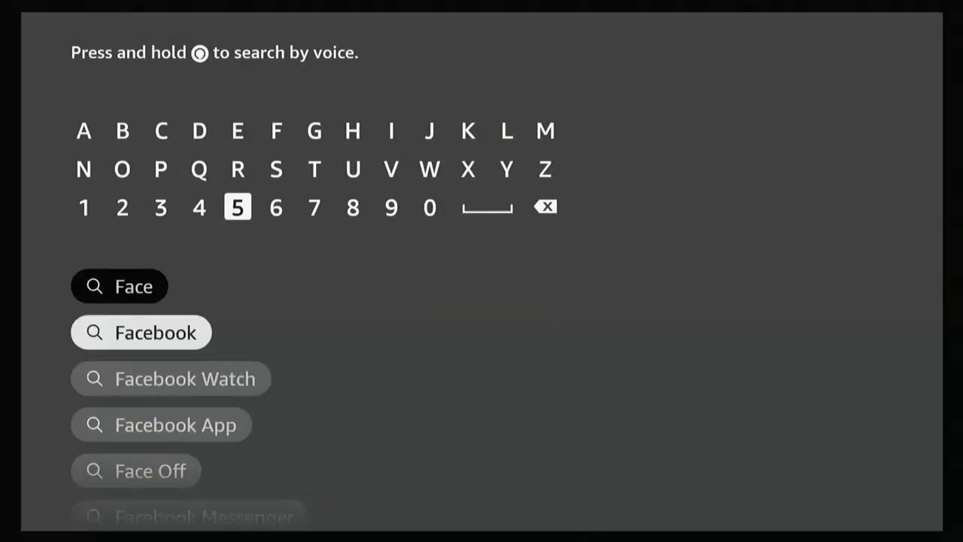
key(Return)
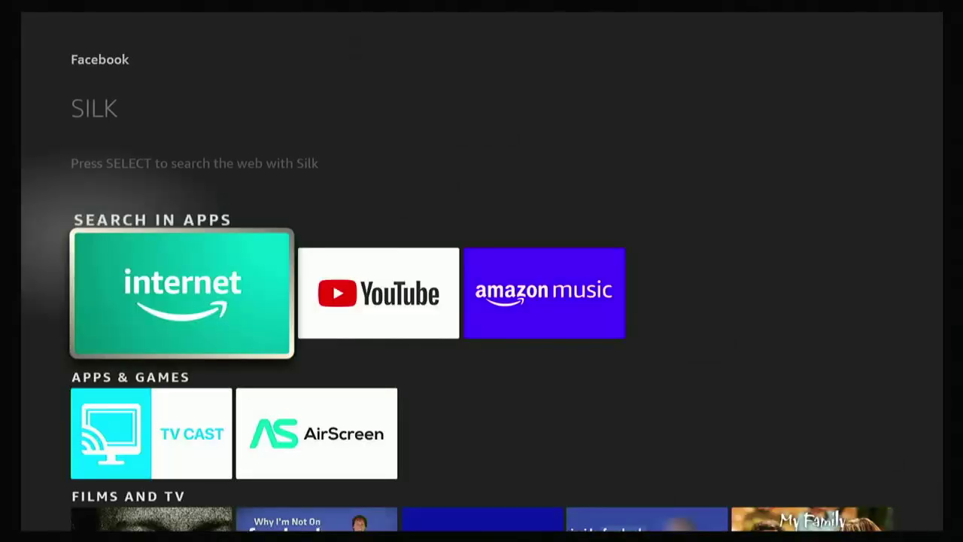
key(Down)
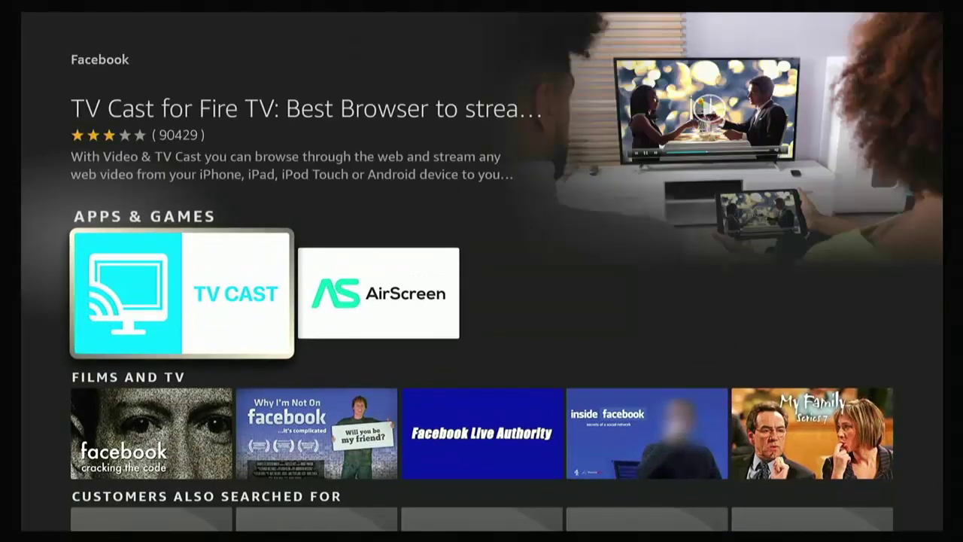
key(Up)
key(Down)
key(Down)
key(Down)
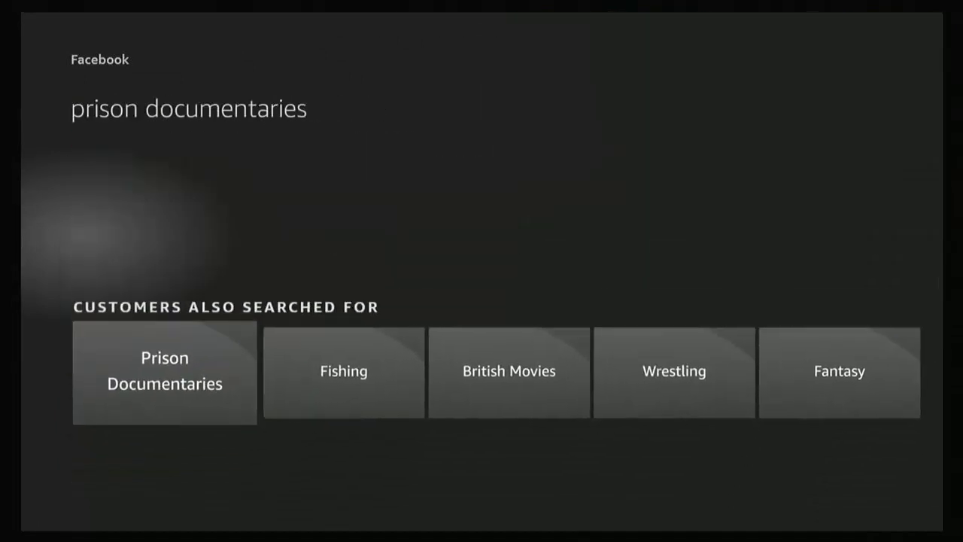
key(Up)
key(Up)
key(Up)
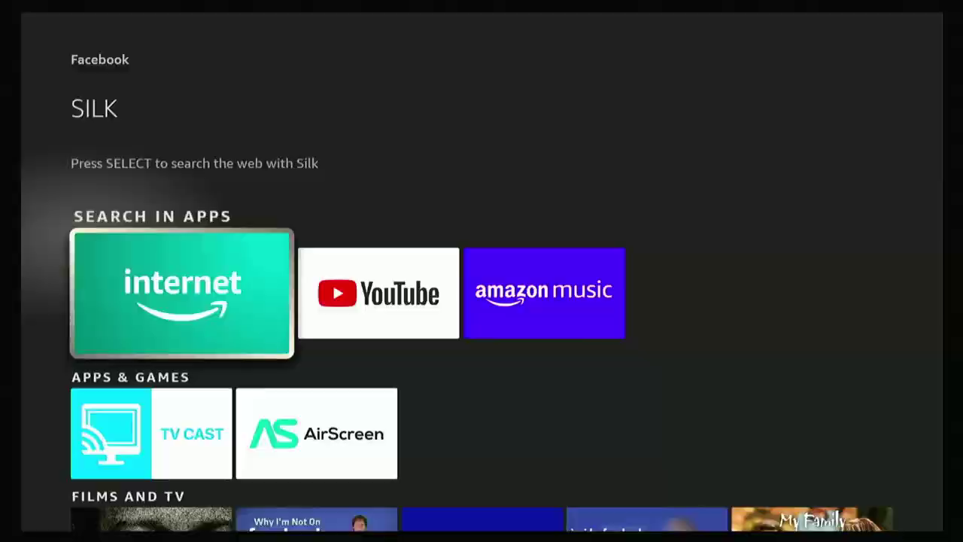
key(Escape)
Search with the Facebook App suggestion, check its result rows for the app and leave the search for the Find page
key(Down)
key(Down)
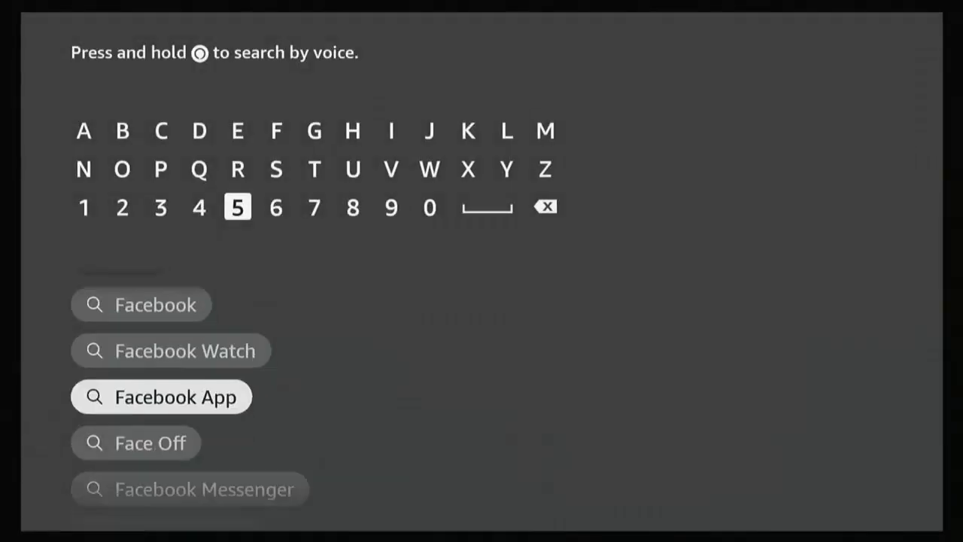
key(Return)
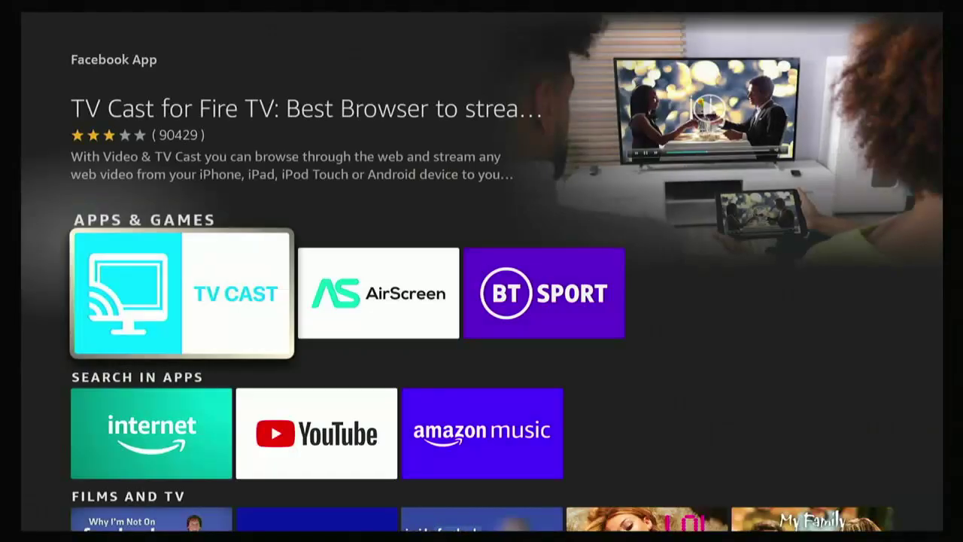
key(Right)
key(Down)
key(Down)
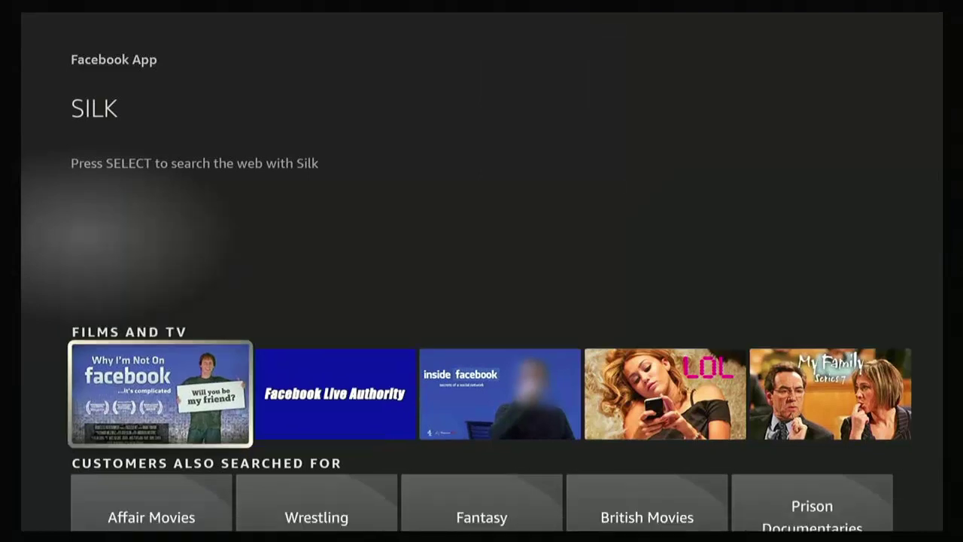
key(Up)
key(Up)
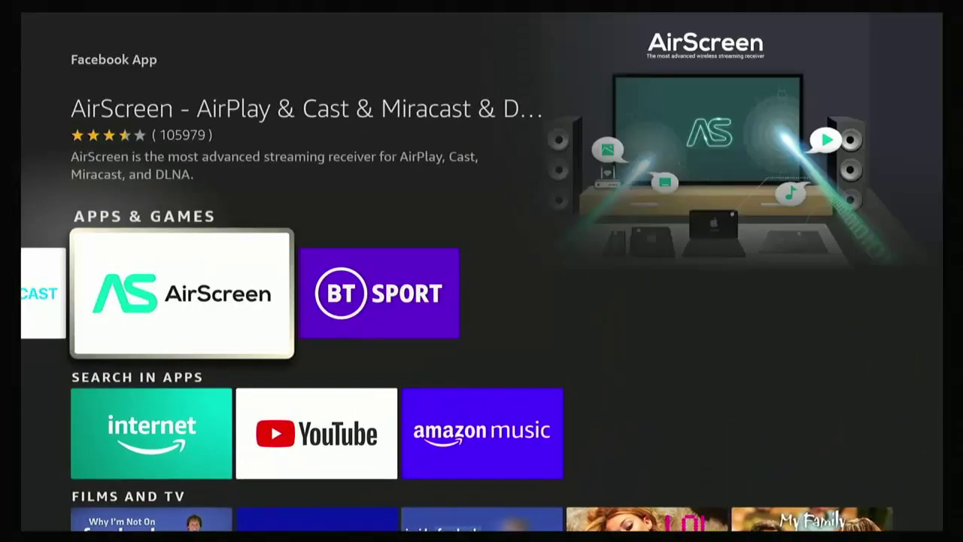
key(Left)
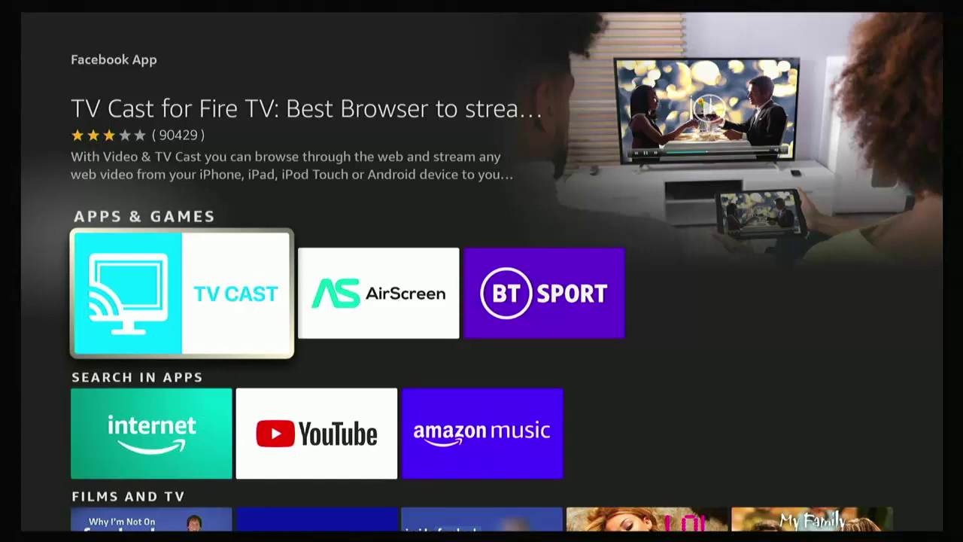
key(Escape)
key(Escape)
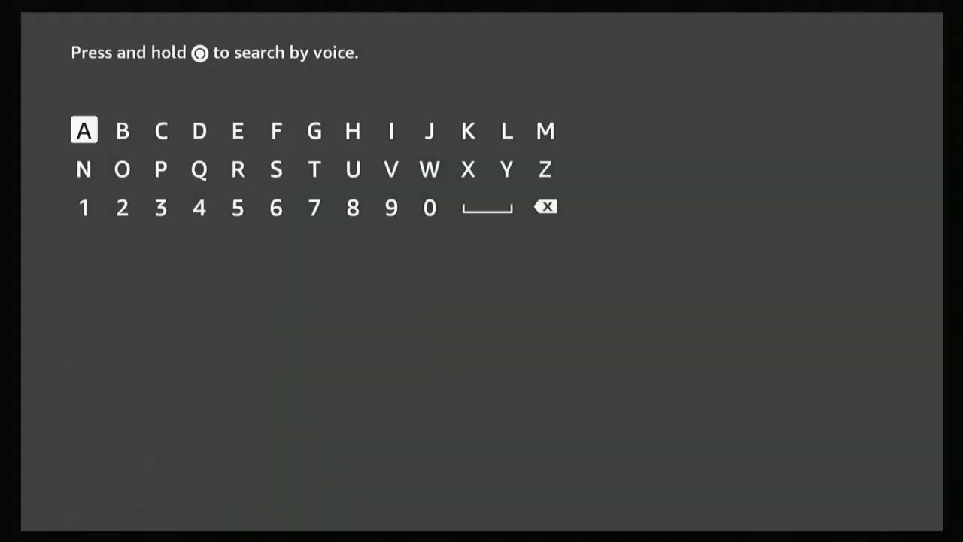
key(Escape)
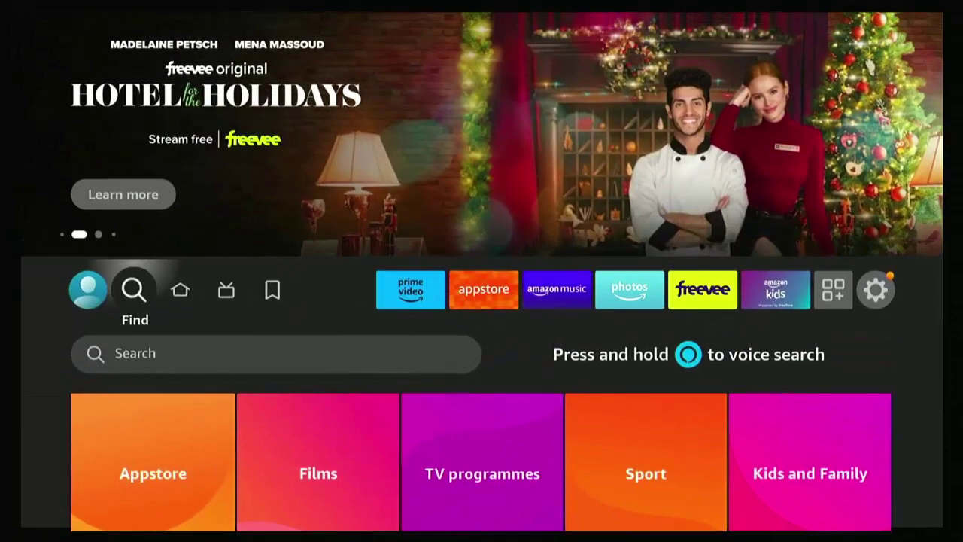
Open Your Apps & Channels and go to Get More Apps to reach the Appstore
key(Right)
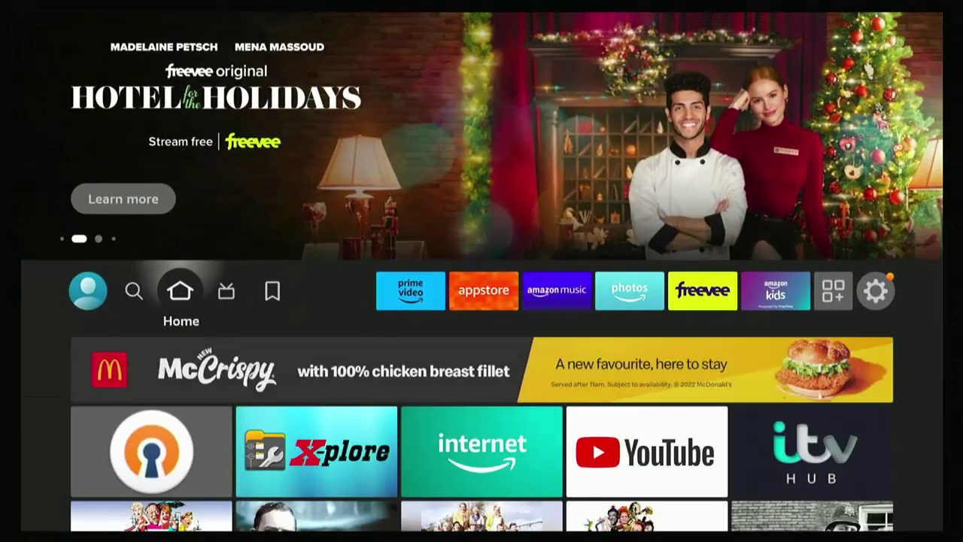
key(Right)
key(Right)
key(Right)
key(Right)
key(Right)
key(Right)
key(Right)
key(Right)
key(Right)
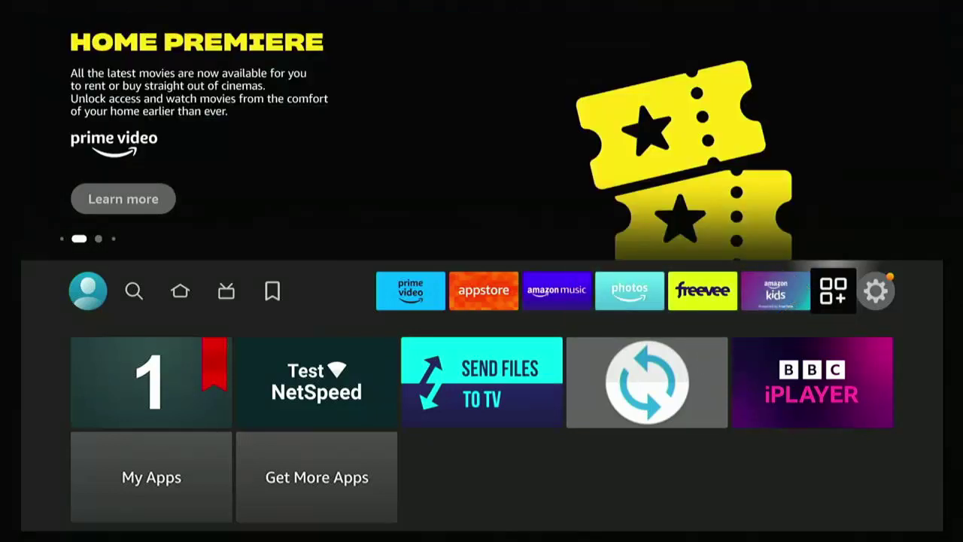
key(Return)
key(Right)
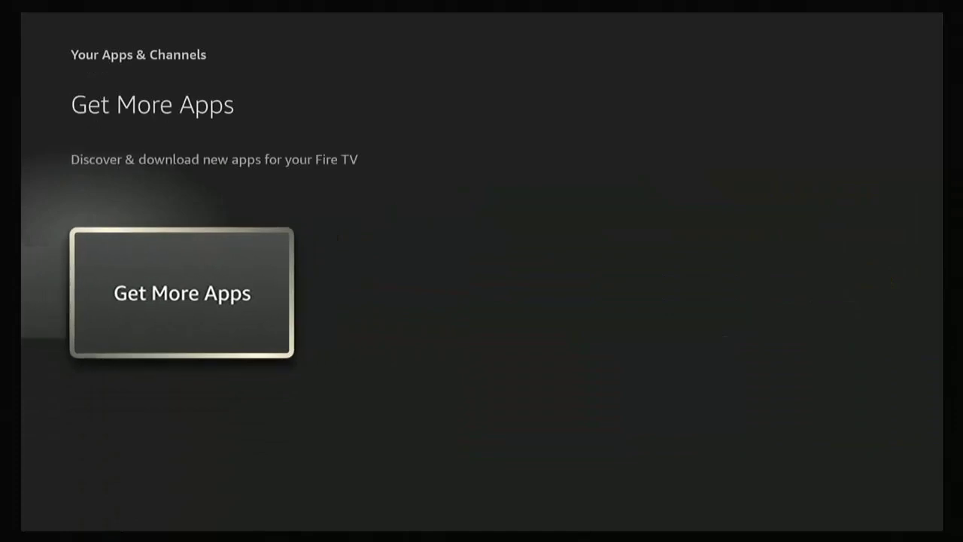
key(Return)
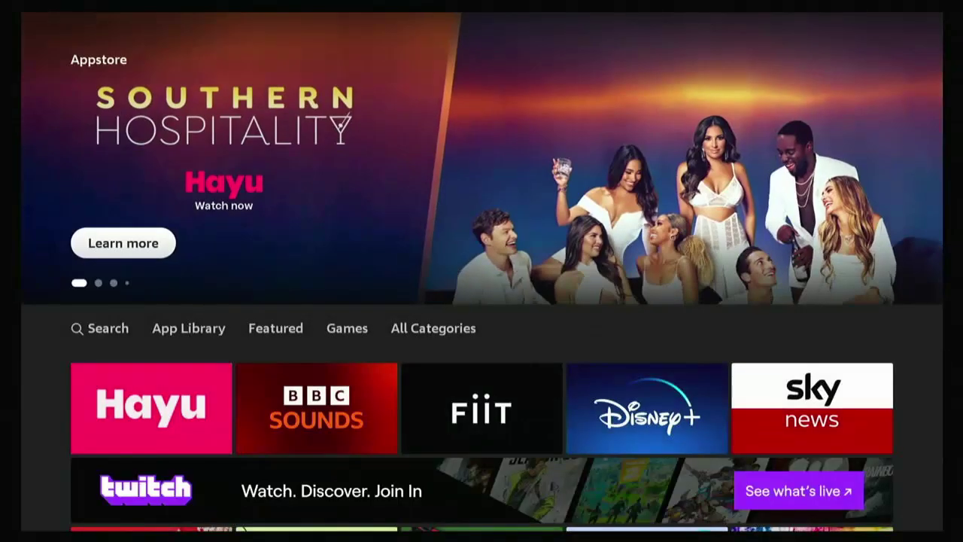
Filter the Appstore's App Library to the apps that are not installed
key(Down)
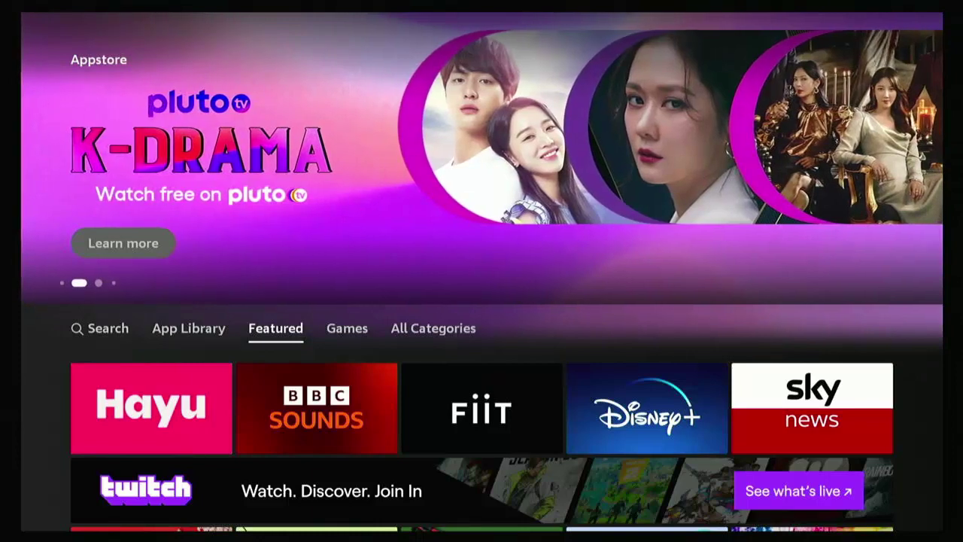
key(Left)
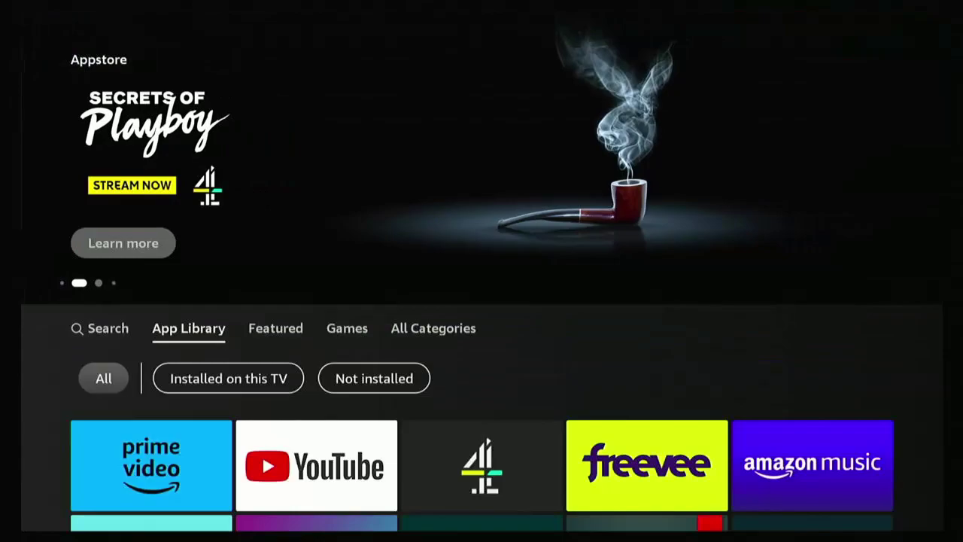
key(Down)
key(Right)
key(Right)
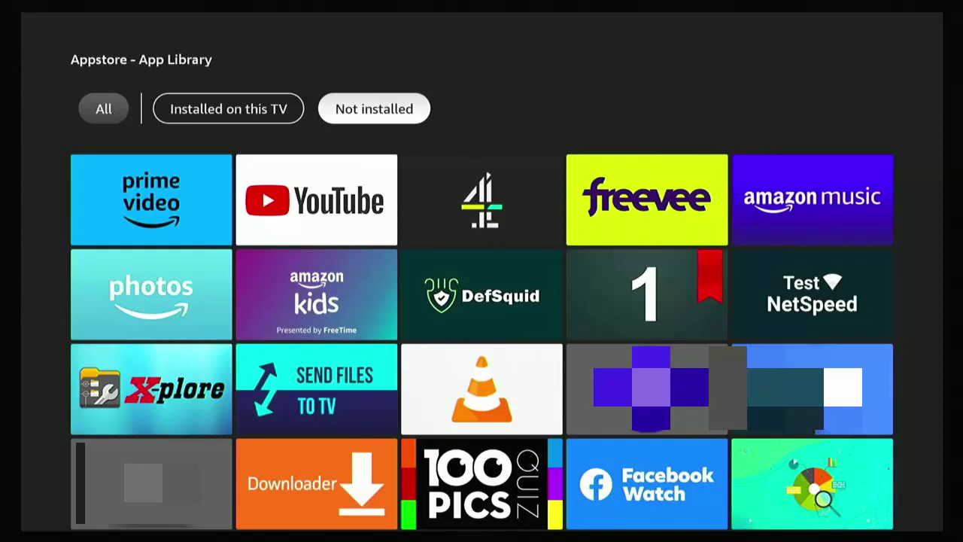
key(Return)
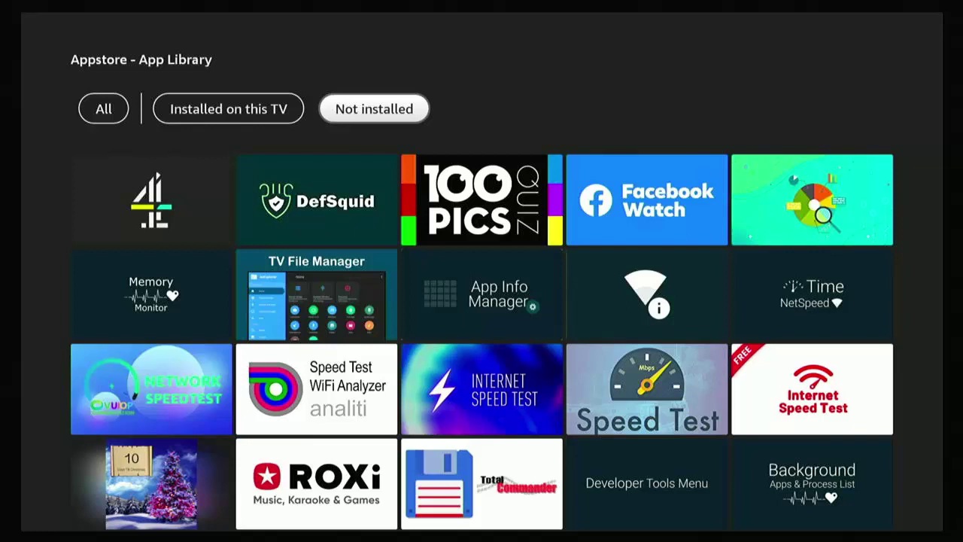
Open the Facebook Watch app's page from the filtered library and download the app
key(Down)
key(Right)
key(Right)
key(Right)
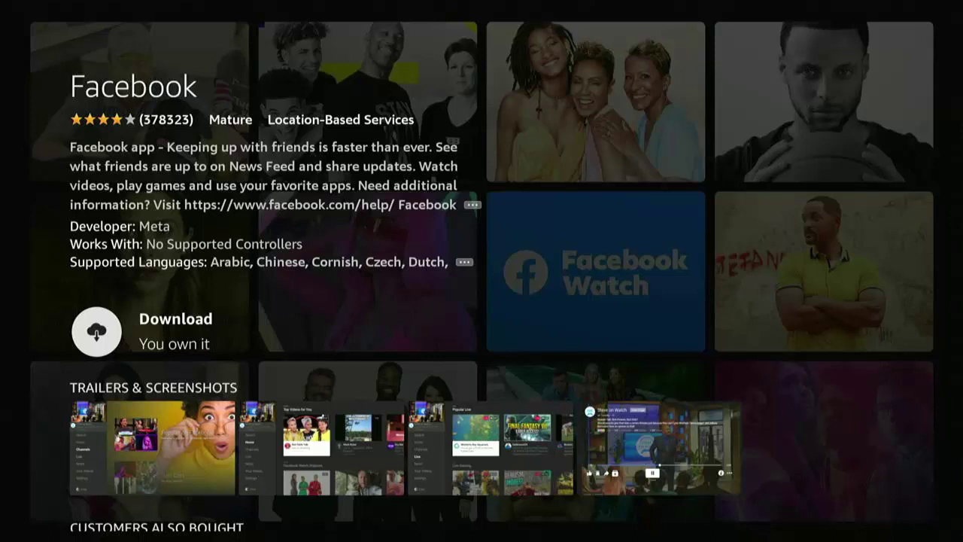
key(Return)
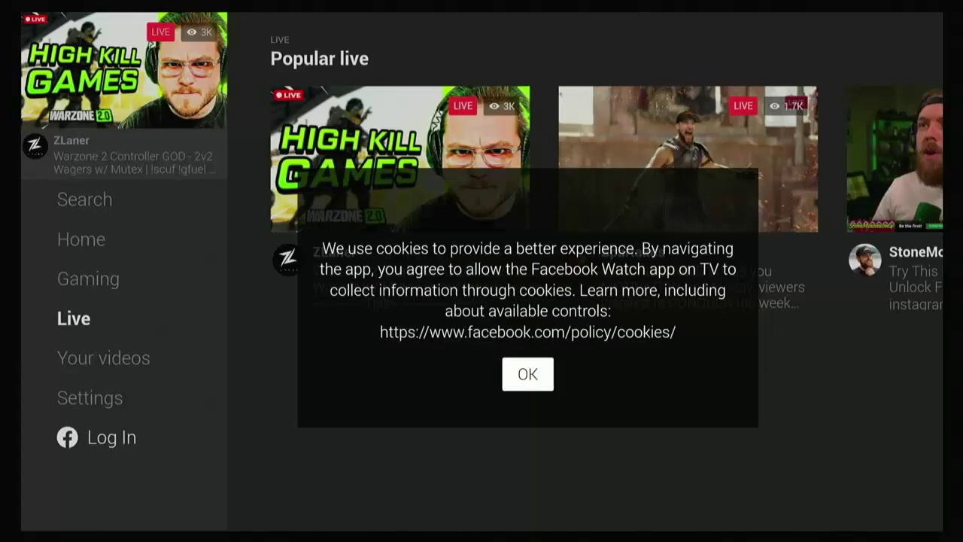
Accept the cookie notice and exit the Facebook Watch app, confirming the exit prompt
key(Return)
key(Escape)
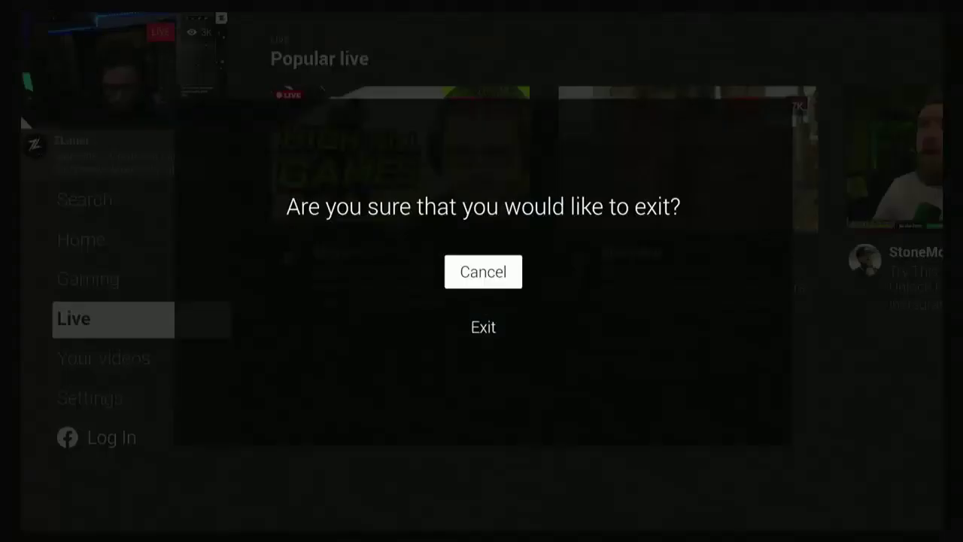
key(Return)
key(Escape)
key(Down)
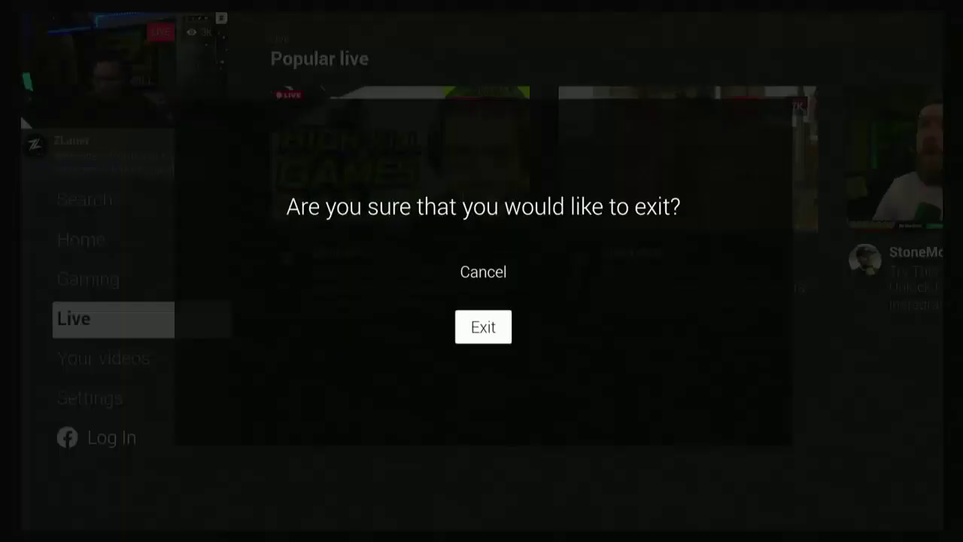
key(Return)
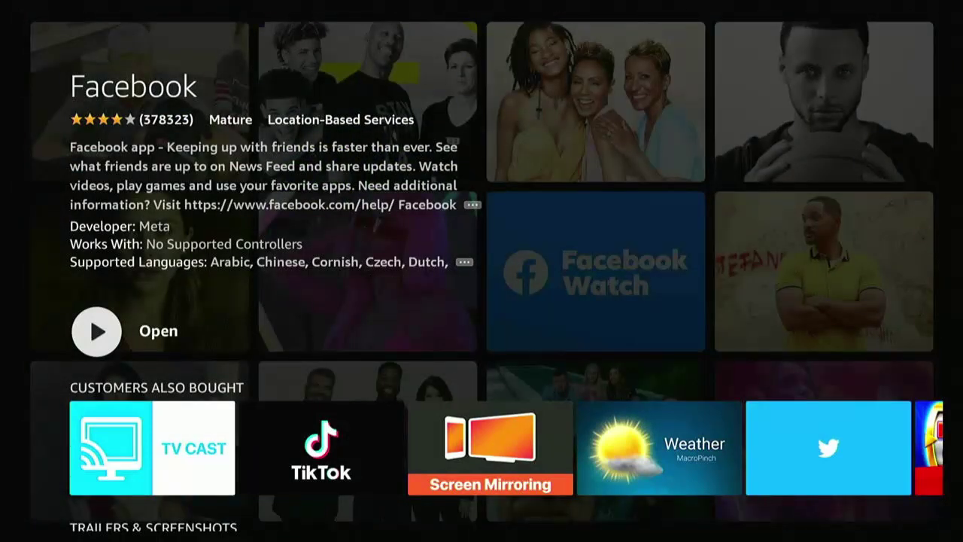
Return to the Home screen and open Your Apps & Channels with the Apps shortcut
key(Home)
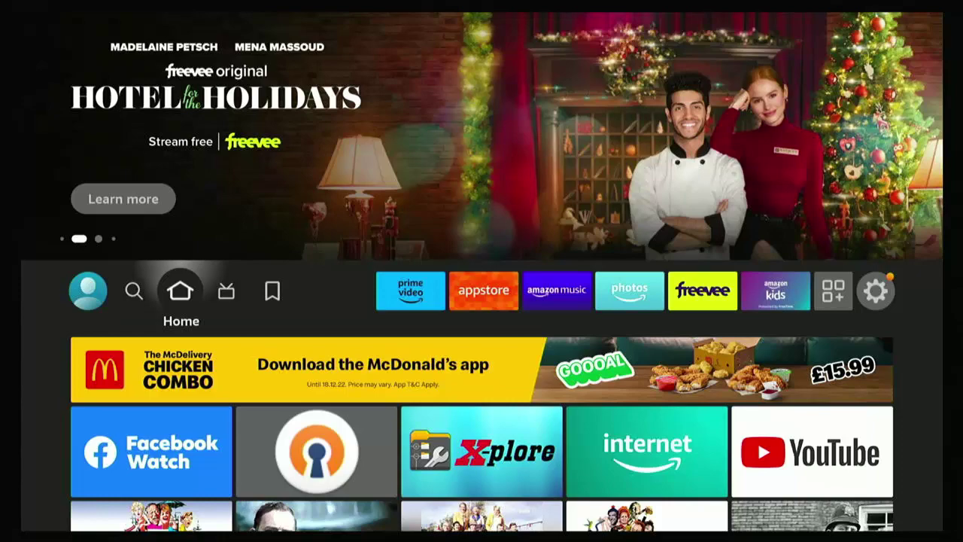
key(Home)
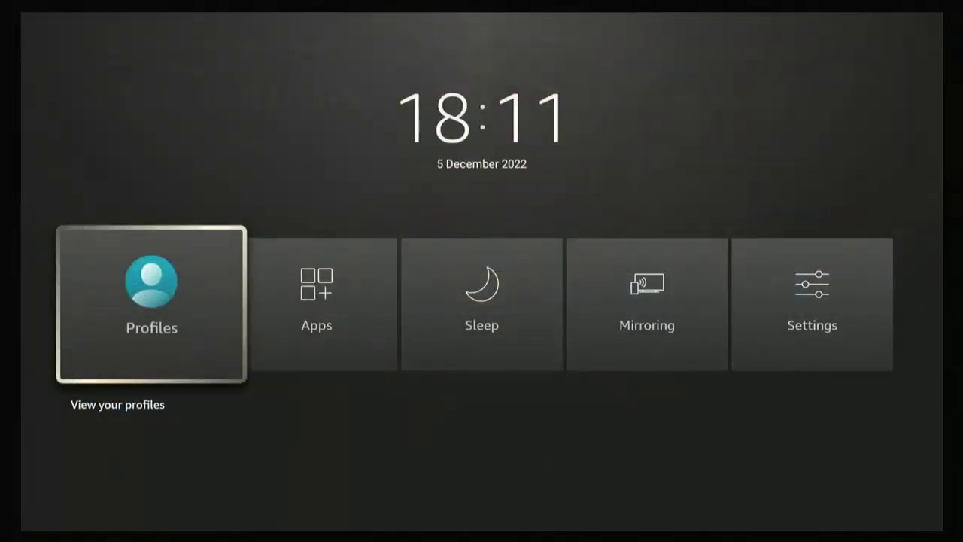
key(Right)
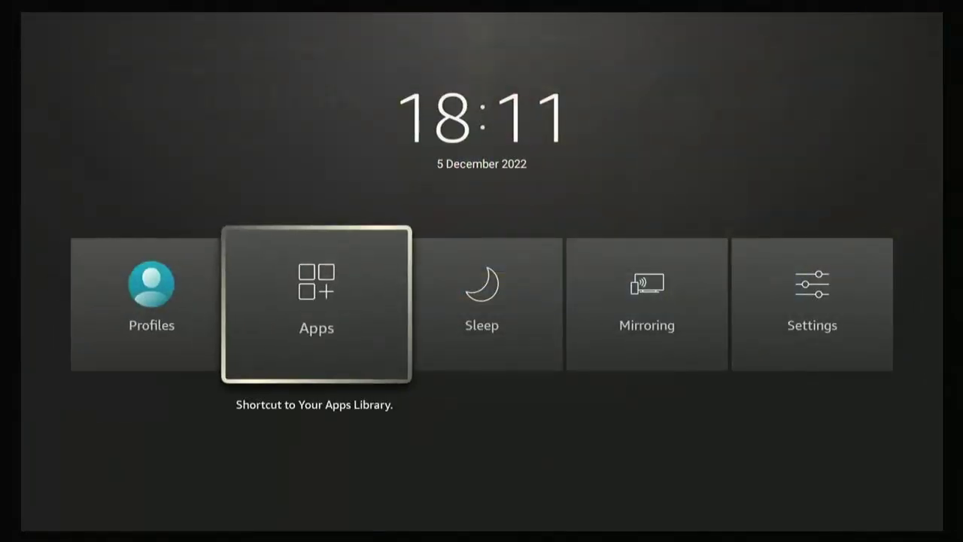
key(Return)
Uninstall the Facebook Watch app from Your Apps & Channels and confirm the removal
key(Right)
key(Right)
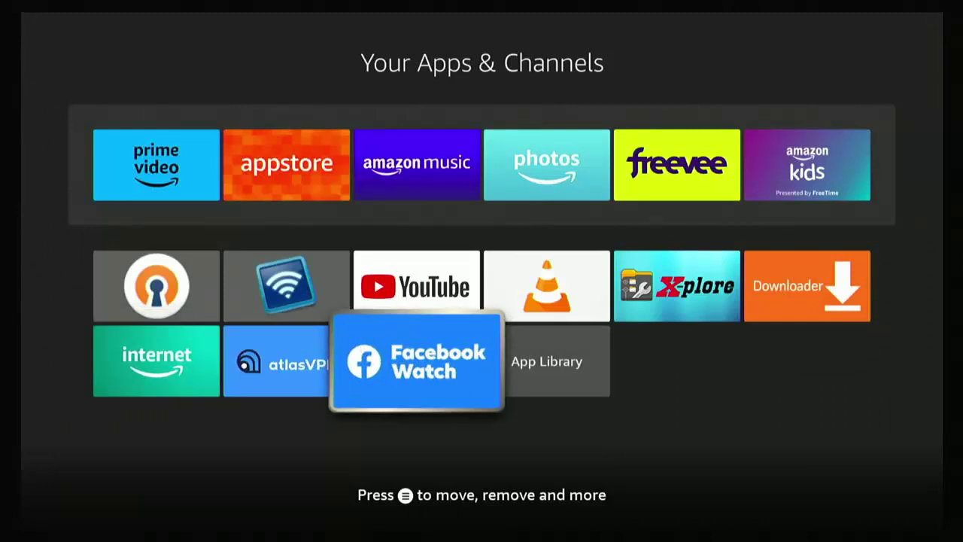
key(Menu)
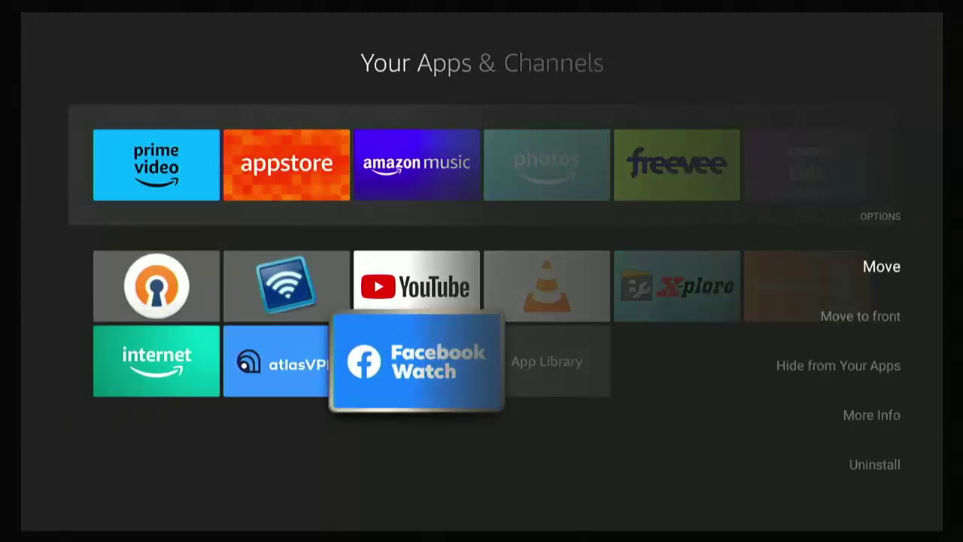
key(Down)
key(Down)
key(Down)
key(Down)
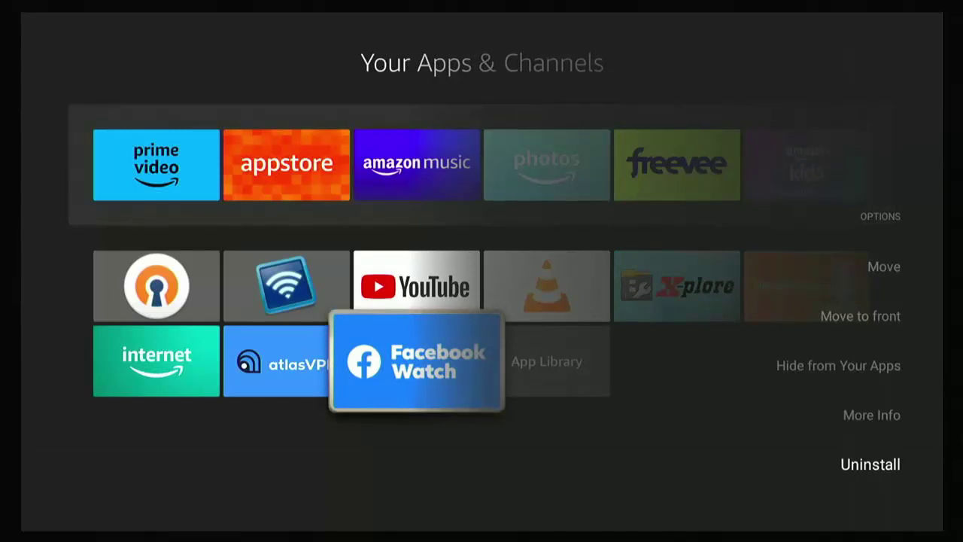
key(Return)
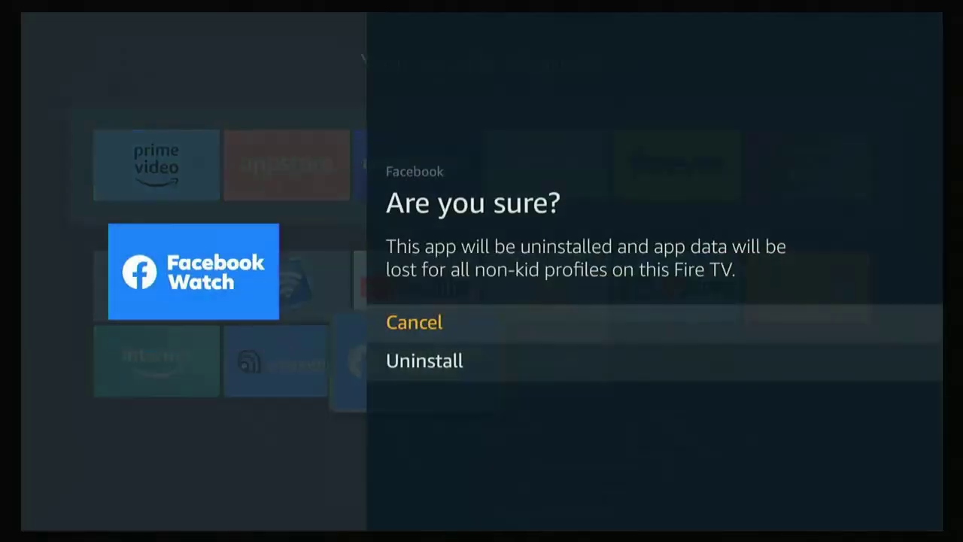
key(Down)
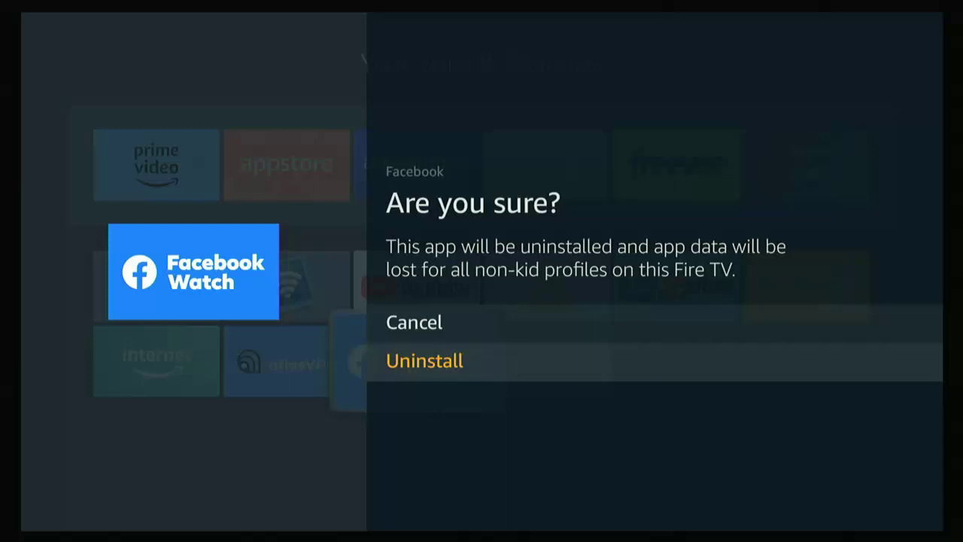
key(Return)
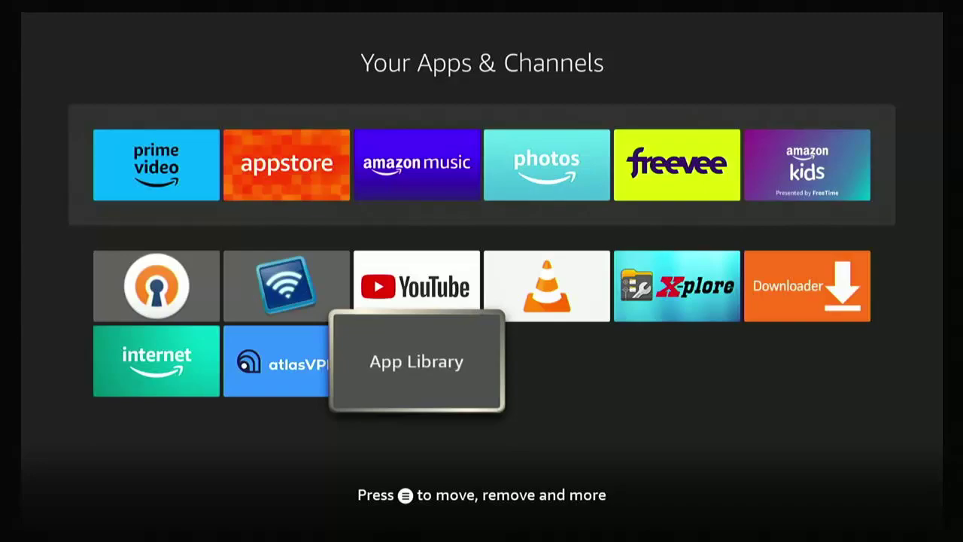
Go back to the Home screen and use Get More Apps in the apps section to open the Appstore
key(Home)
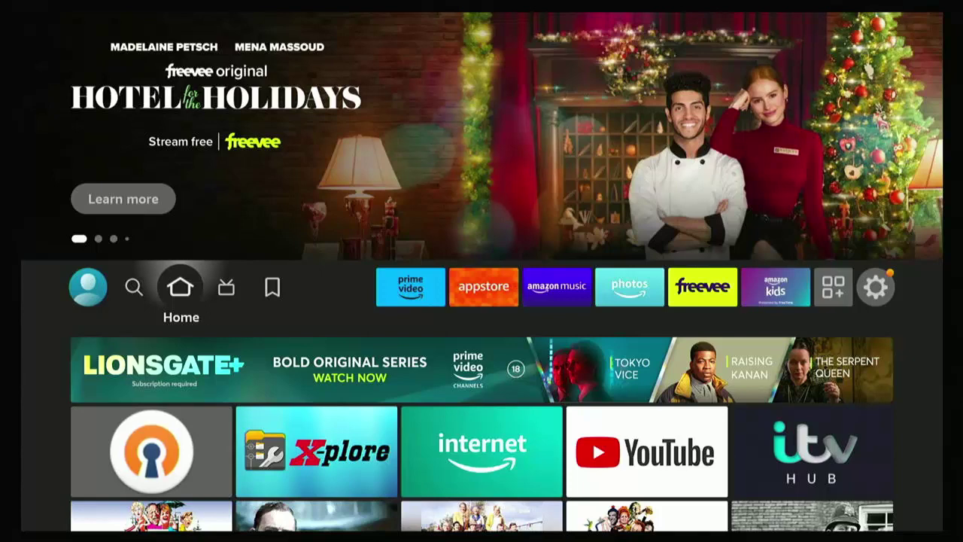
key(Right)
key(Right)
key(Right)
key(Right)
key(Right)
key(Right)
key(Right)
key(Right)
key(Right)
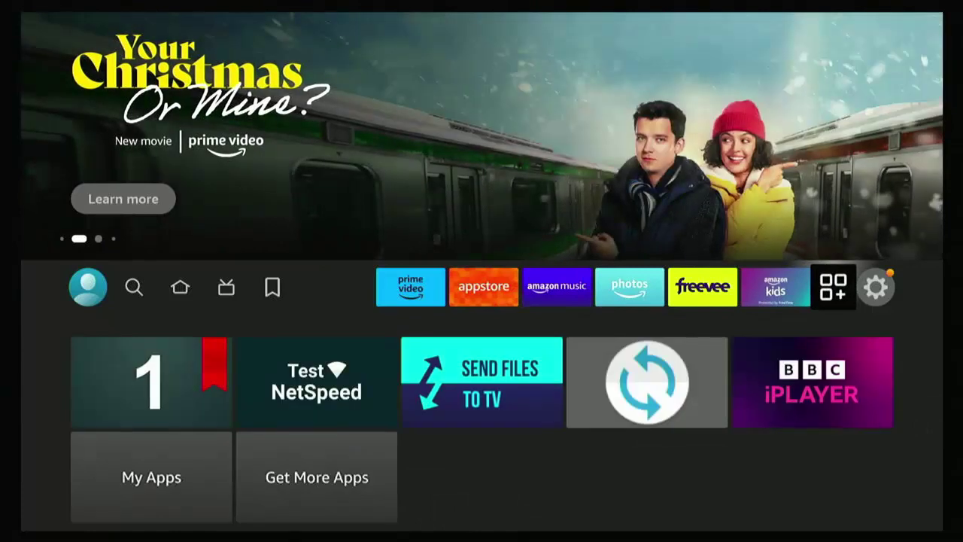
key(Down)
key(Down)
key(Right)
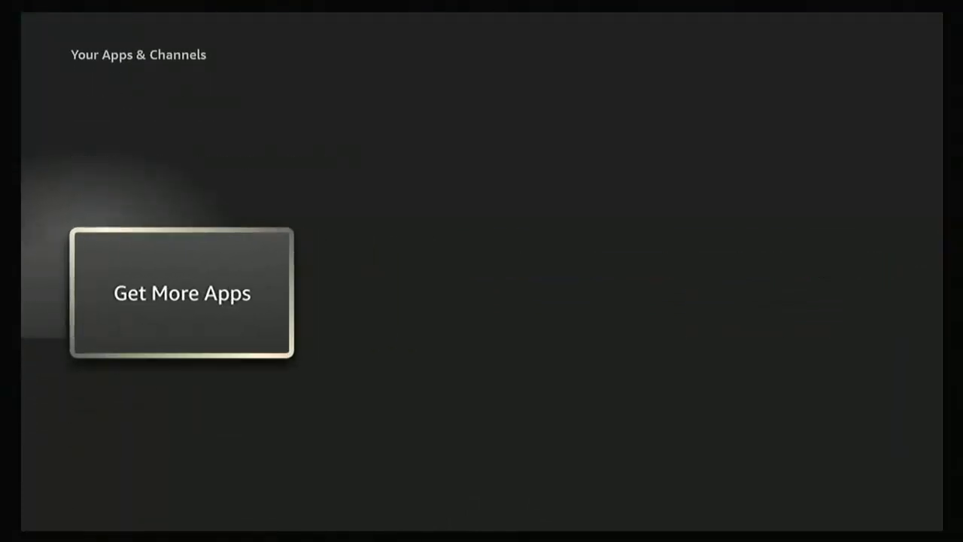
key(Return)
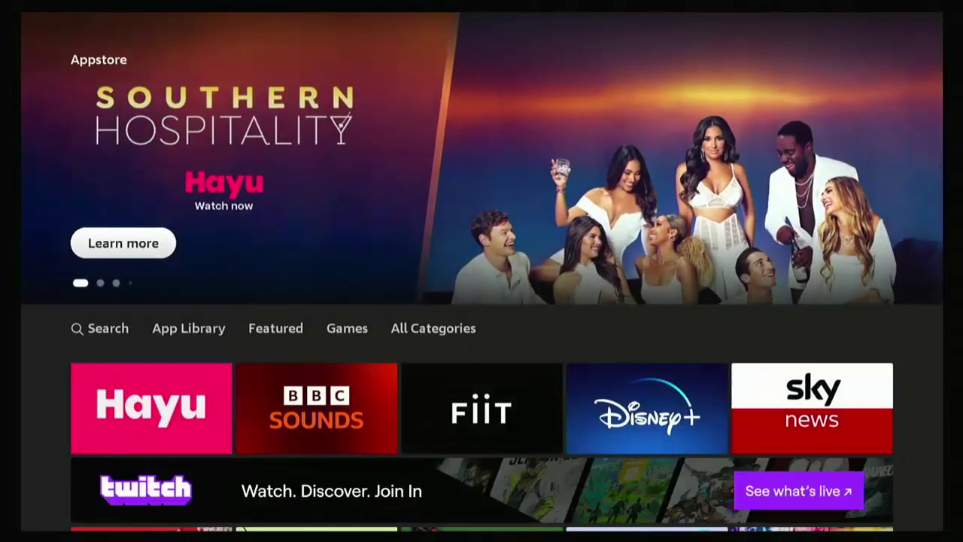
Open the Appstore's App Library and filter it to Not installed apps
key(Down)
key(Left)
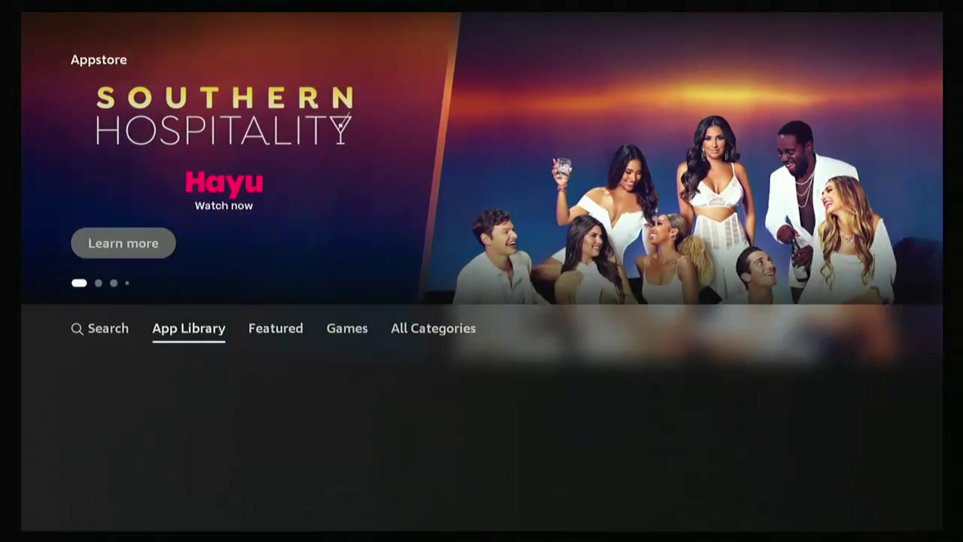
key(Down)
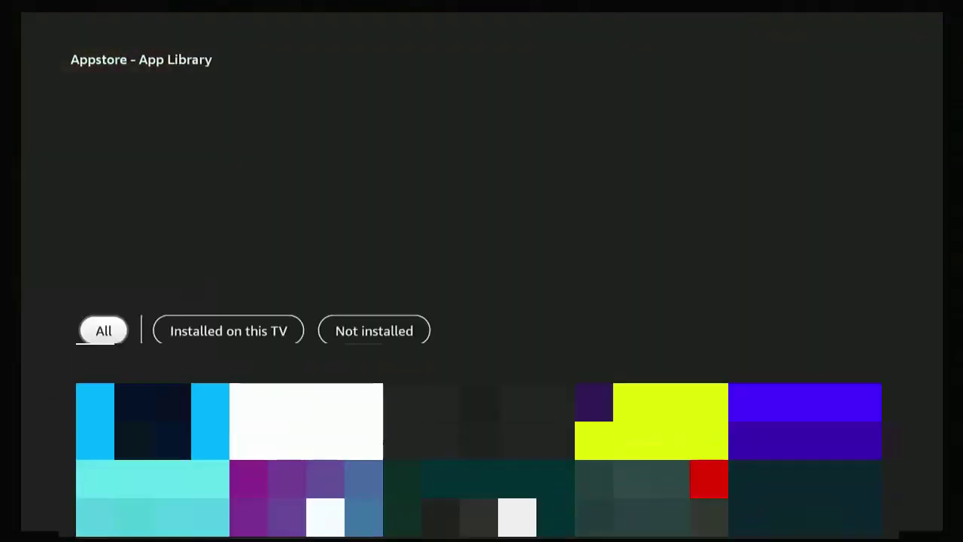
key(Right)
key(Right)
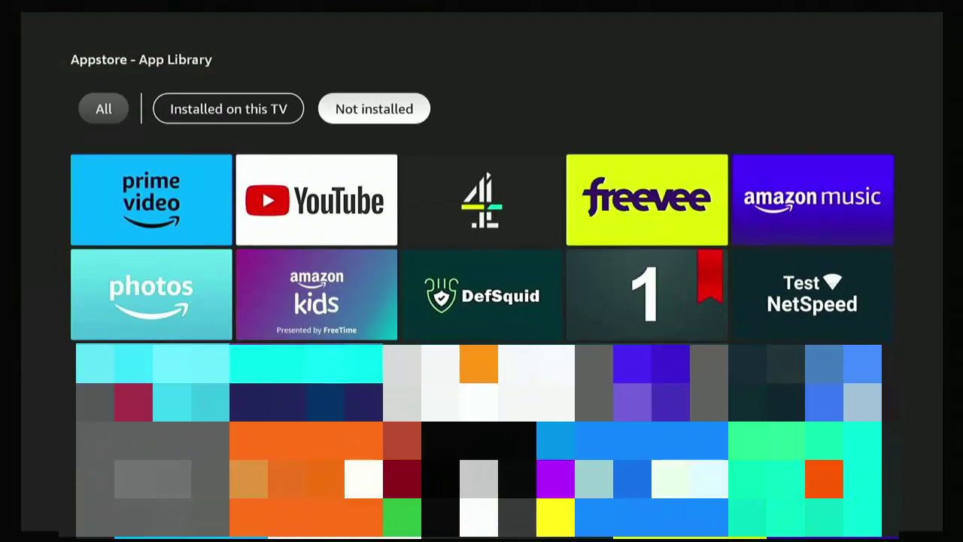
key(Return)
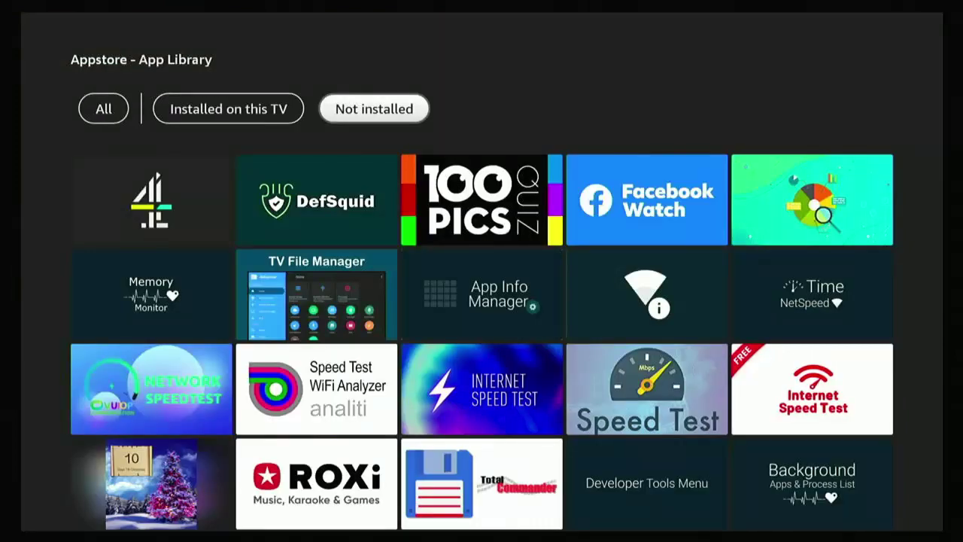
Bring up the options for Facebook Watch in the filtered library and choose Remove from Cloud
key(Down)
key(Right)
key(Right)
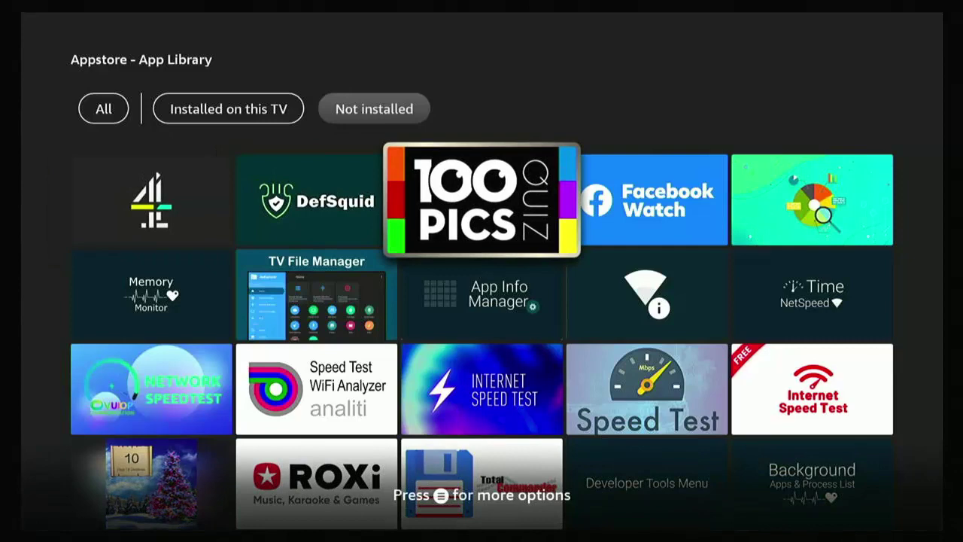
key(Right)
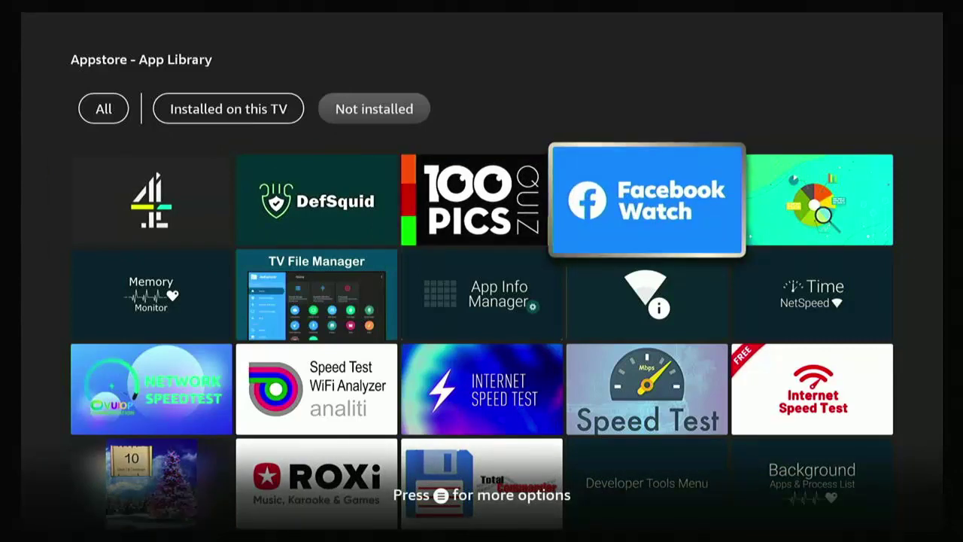
key(Menu)
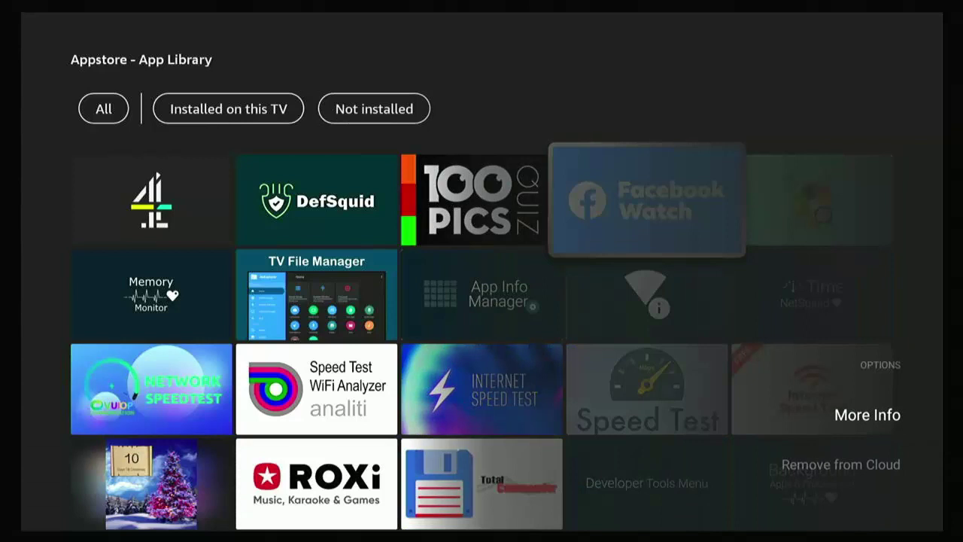
key(Down)
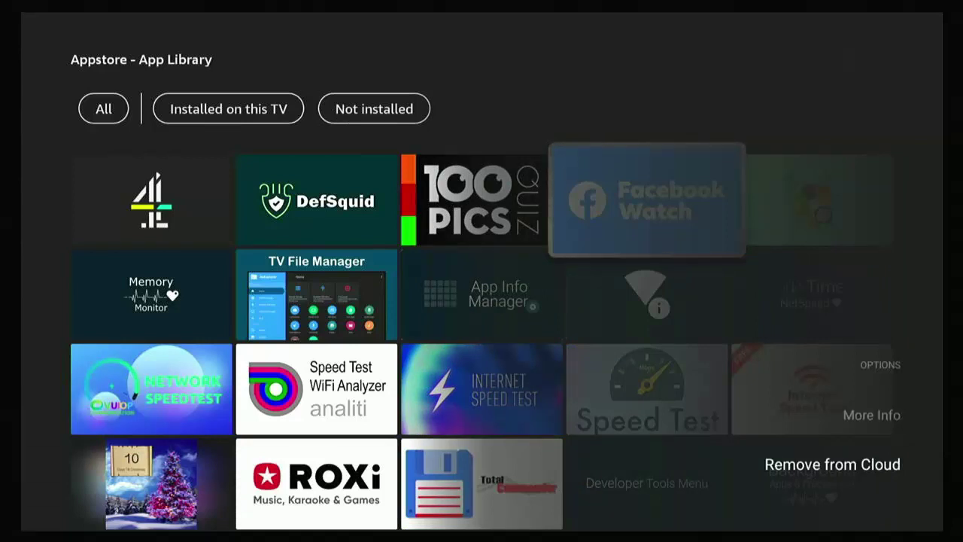